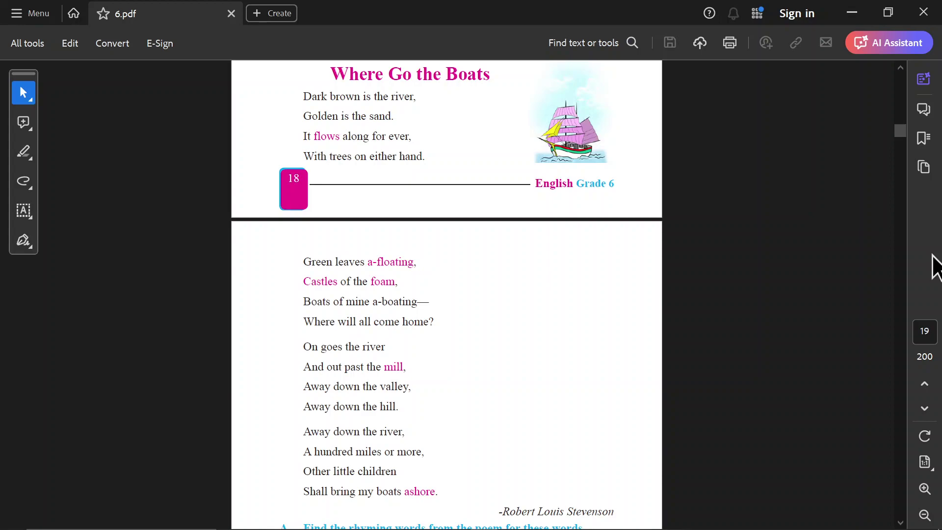
Zoom in twice on the 'Where Go the Boats' poem so the stanzas appear larger.
left_click(924, 488)
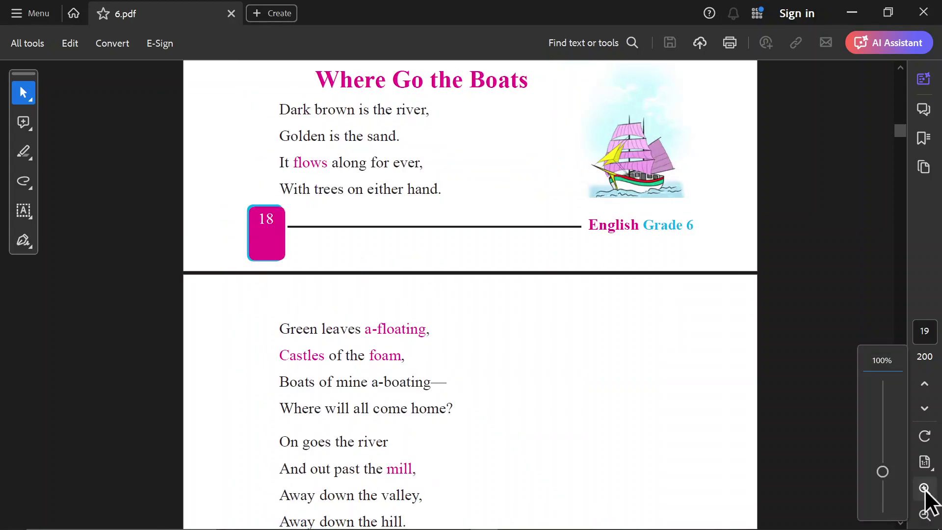
left_click(924, 488)
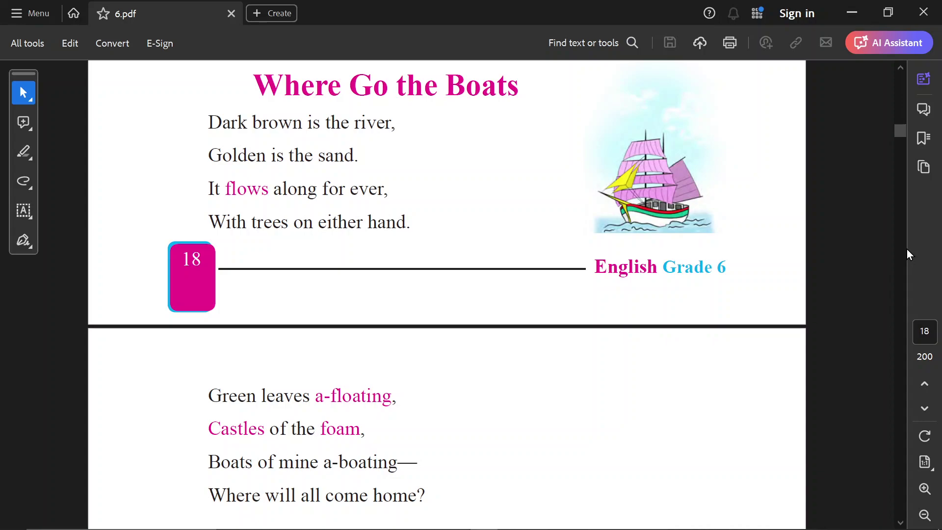
scroll(657, 302, "down", 2)
scroll(657, 307, "down", 2)
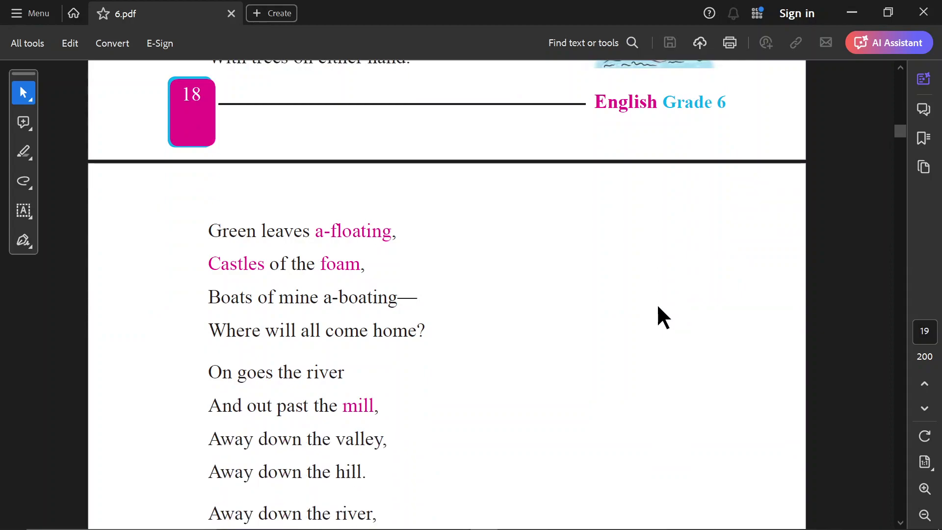
scroll(658, 310, "down", 2)
scroll(658, 311, "down", 1)
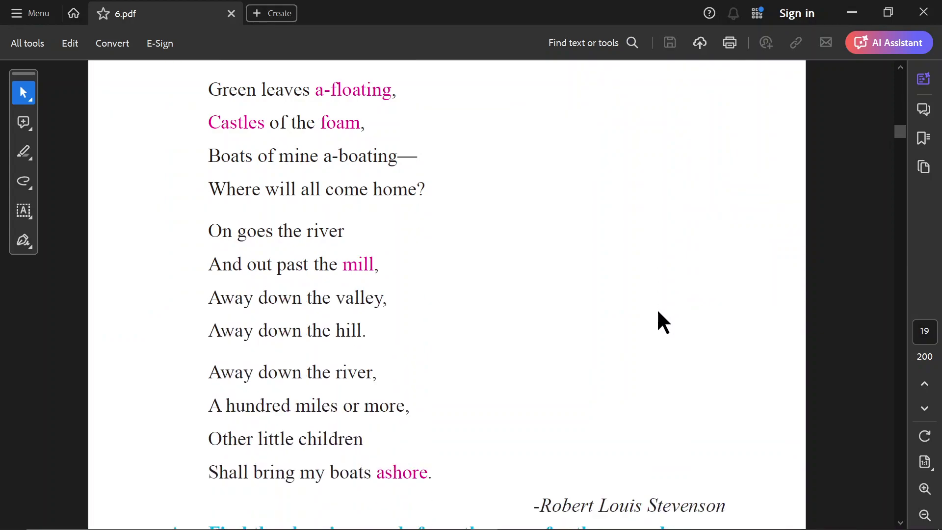